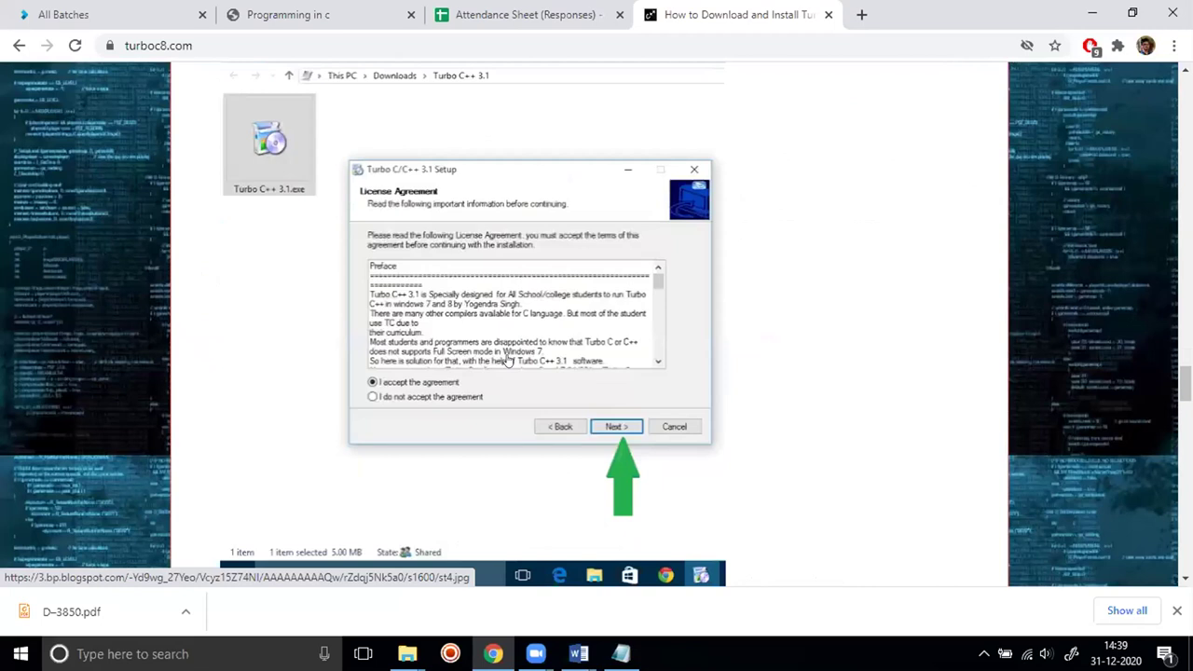
- Review the Turbo C++ 3.1 installation guide through the final setup steps, and return to Step 1 with the download page link
{"action": "scroll", "coordinate": [508, 361], "scroll_direction": "down", "scroll_amount": 1}
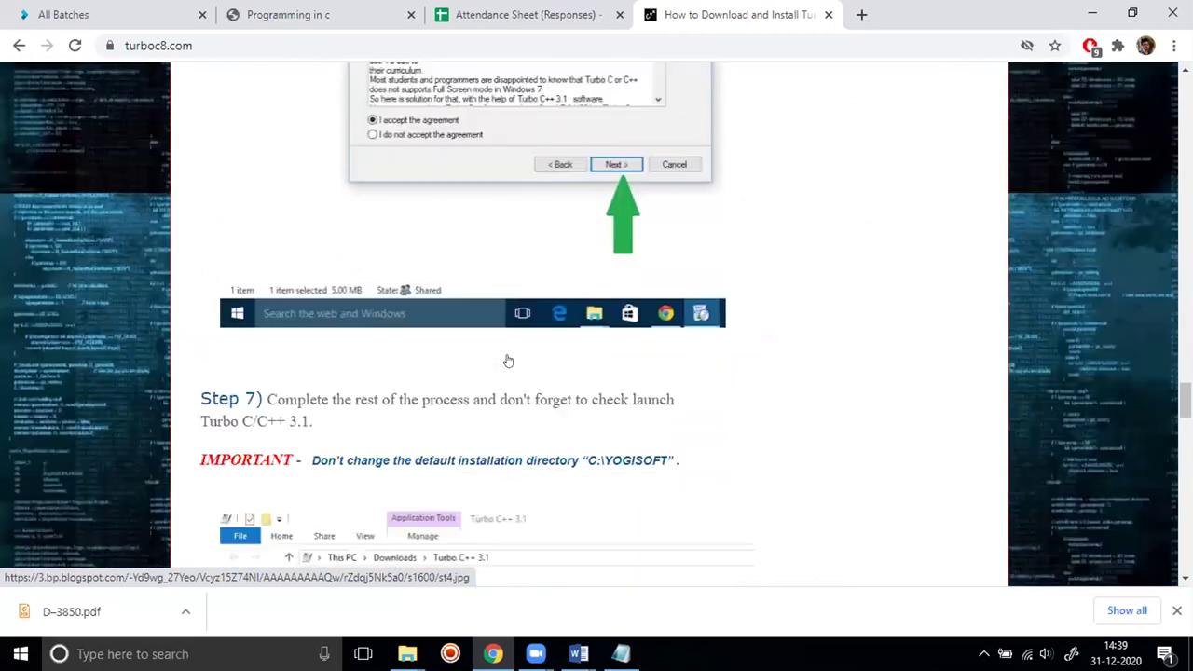
{"action": "scroll", "coordinate": [508, 360], "scroll_direction": "down", "scroll_amount": 3}
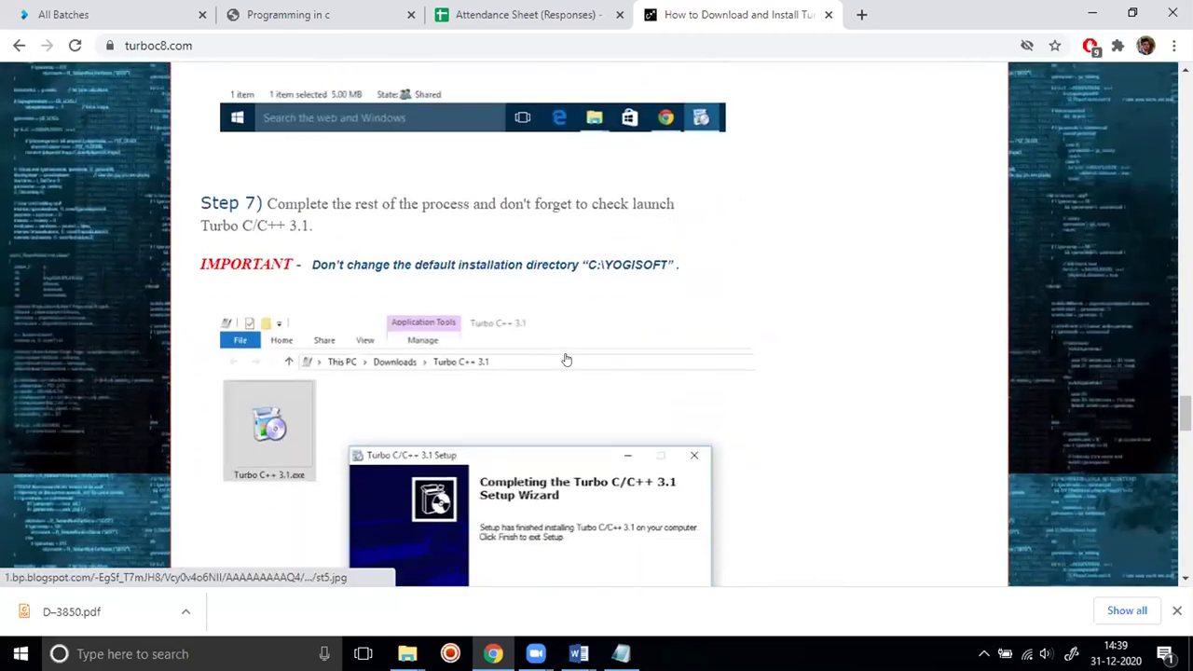
{"action": "scroll", "coordinate": [512, 387], "scroll_direction": "down", "scroll_amount": 1}
{"action": "scroll", "coordinate": [571, 391], "scroll_direction": "down", "scroll_amount": 4}
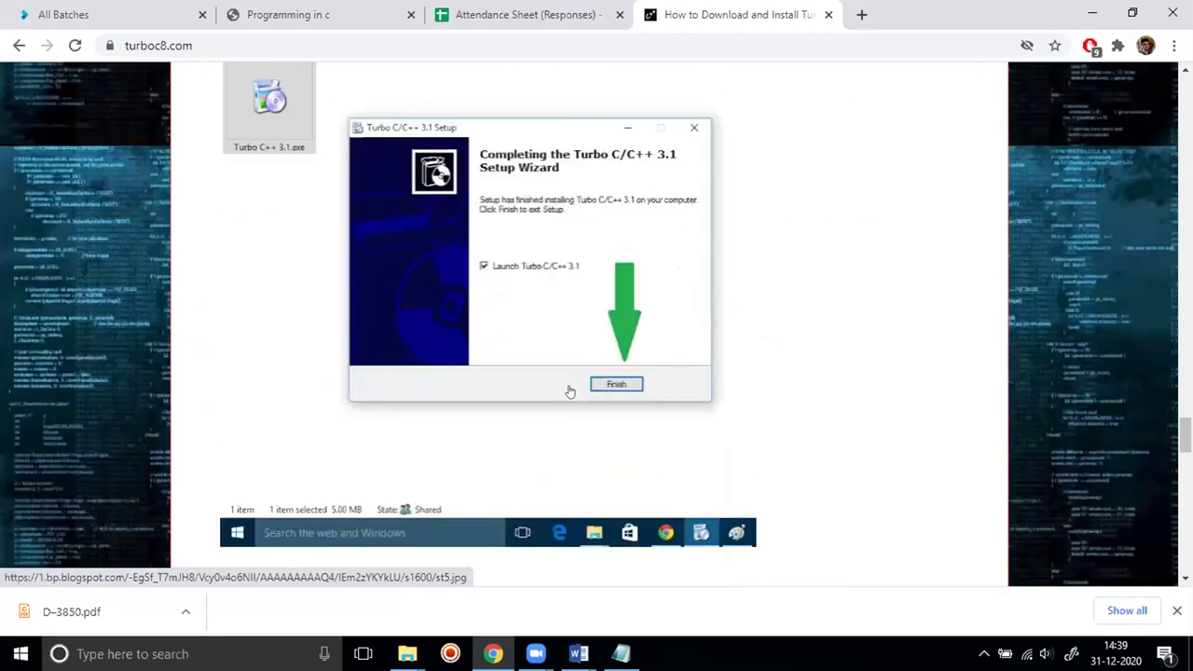
{"action": "scroll", "coordinate": [574, 391], "scroll_direction": "down", "scroll_amount": 1}
{"action": "scroll", "coordinate": [574, 390], "scroll_direction": "down", "scroll_amount": 2}
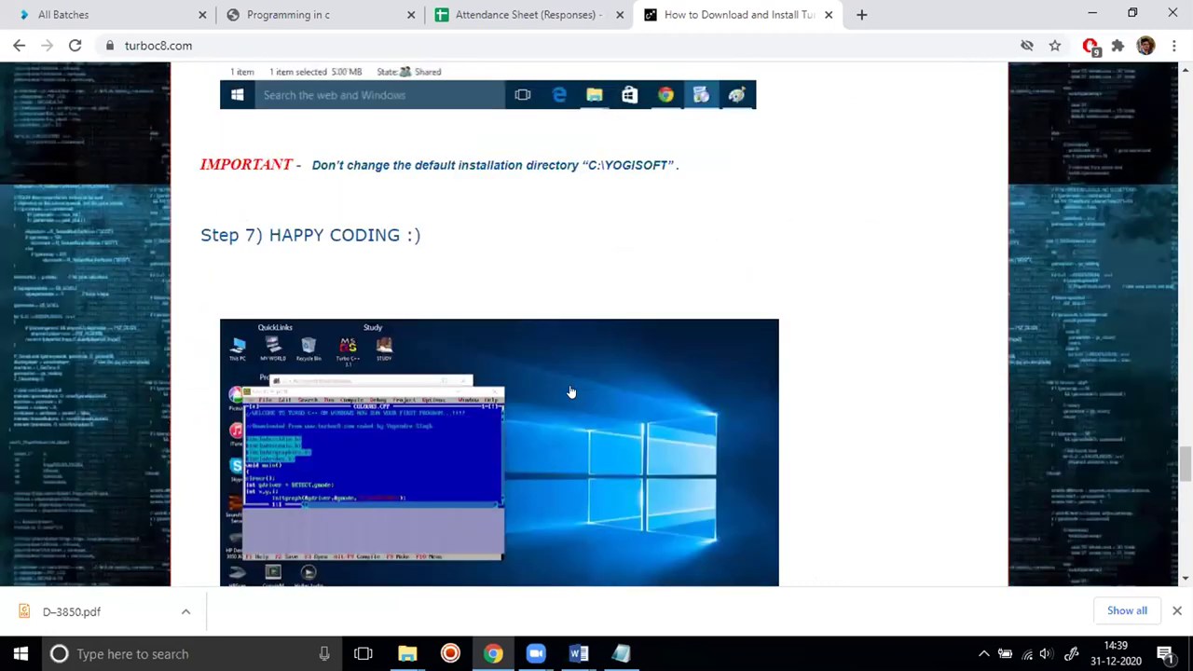
{"action": "scroll", "coordinate": [572, 391], "scroll_direction": "up", "scroll_amount": 2}
{"action": "scroll", "coordinate": [571, 392], "scroll_direction": "up", "scroll_amount": 3}
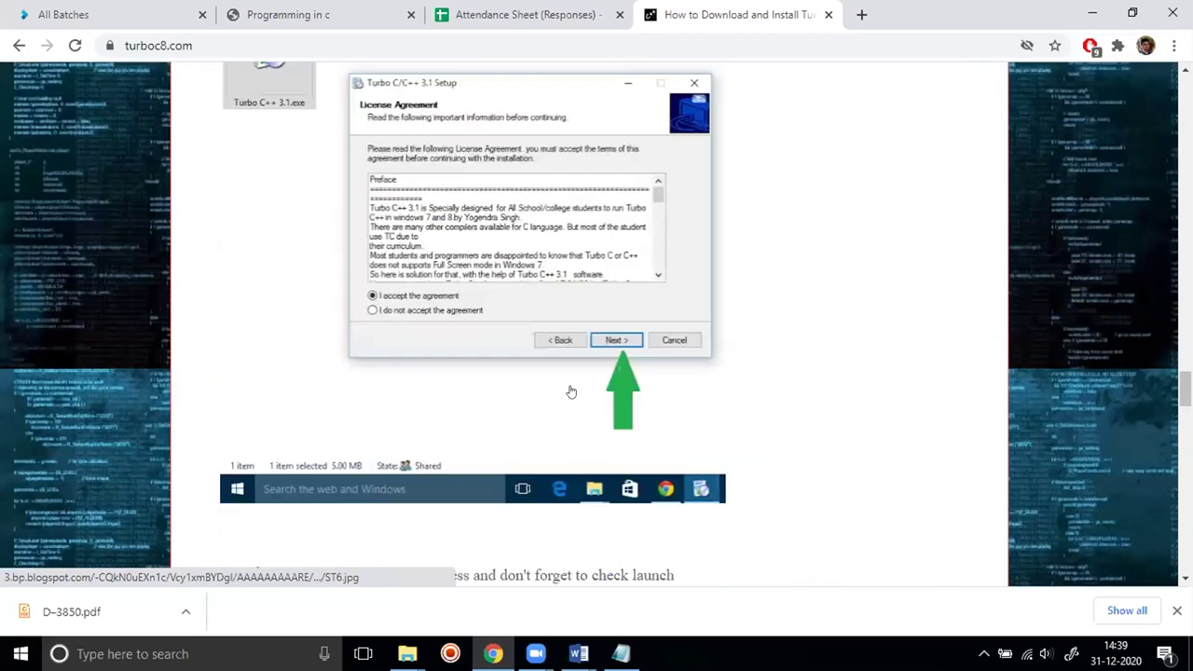
{"action": "scroll", "coordinate": [571, 391], "scroll_direction": "up", "scroll_amount": 20}
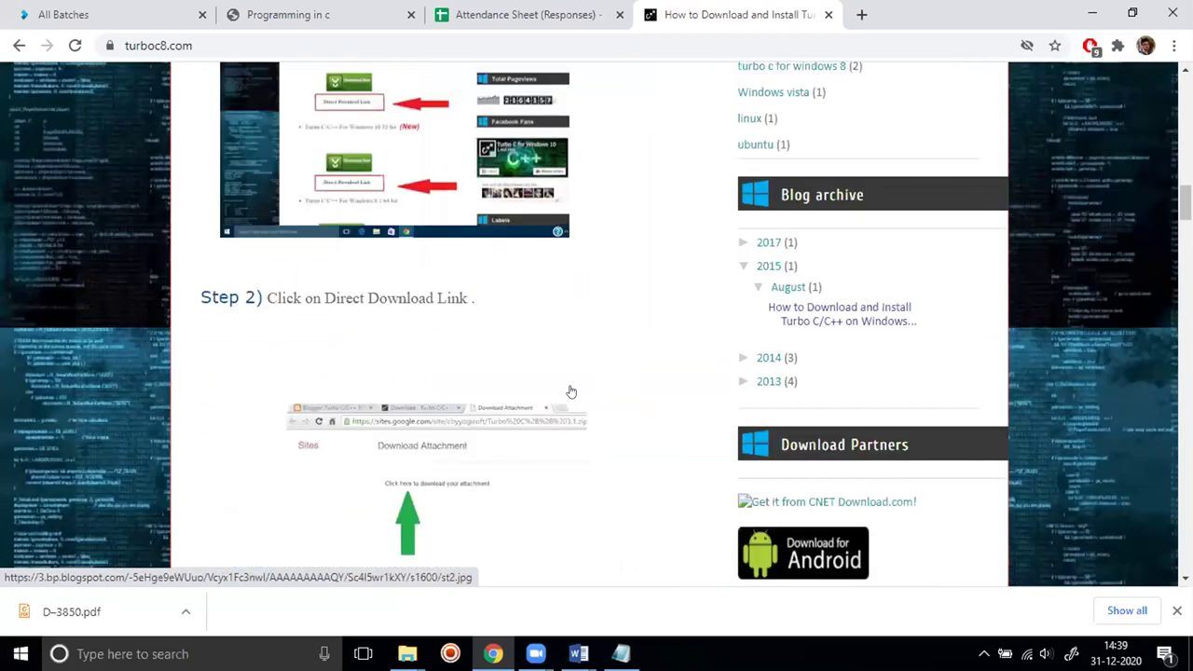
{"action": "scroll", "coordinate": [392, 382], "scroll_direction": "up", "scroll_amount": 2}
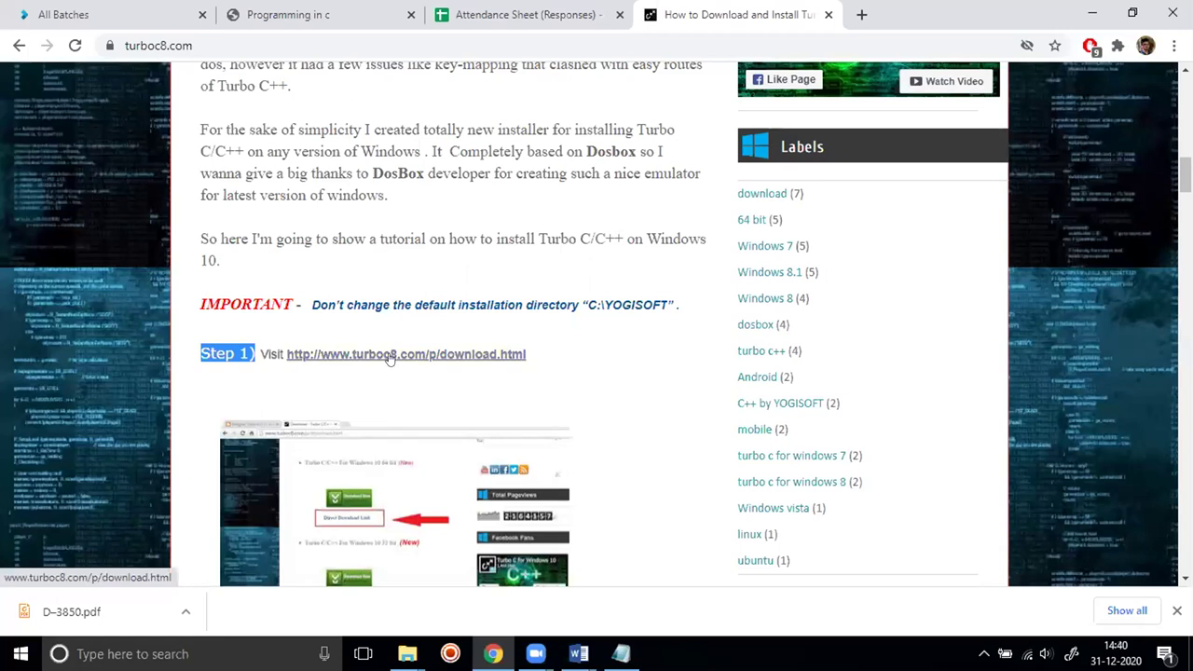
- Open the guide's download page and download Turbo C++ 3.1.zip through the direct link for Windows 10 64 bit
{"action": "left_click", "coordinate": [468, 355]}
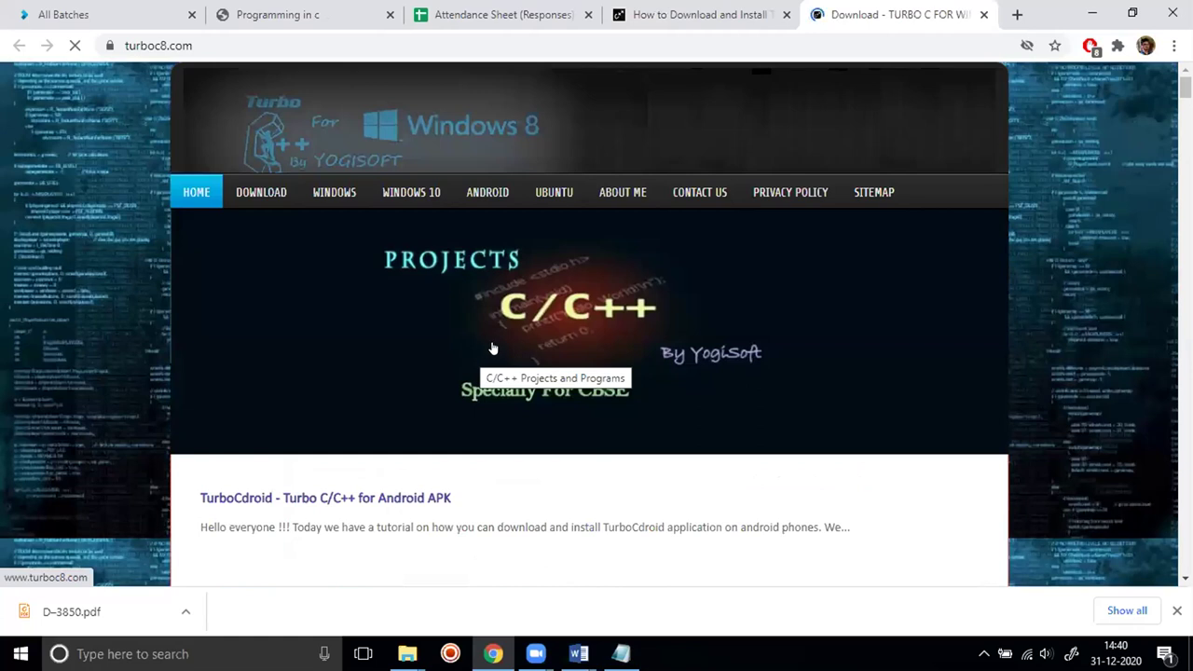
{"action": "scroll", "coordinate": [484, 335], "scroll_direction": "down", "scroll_amount": 6}
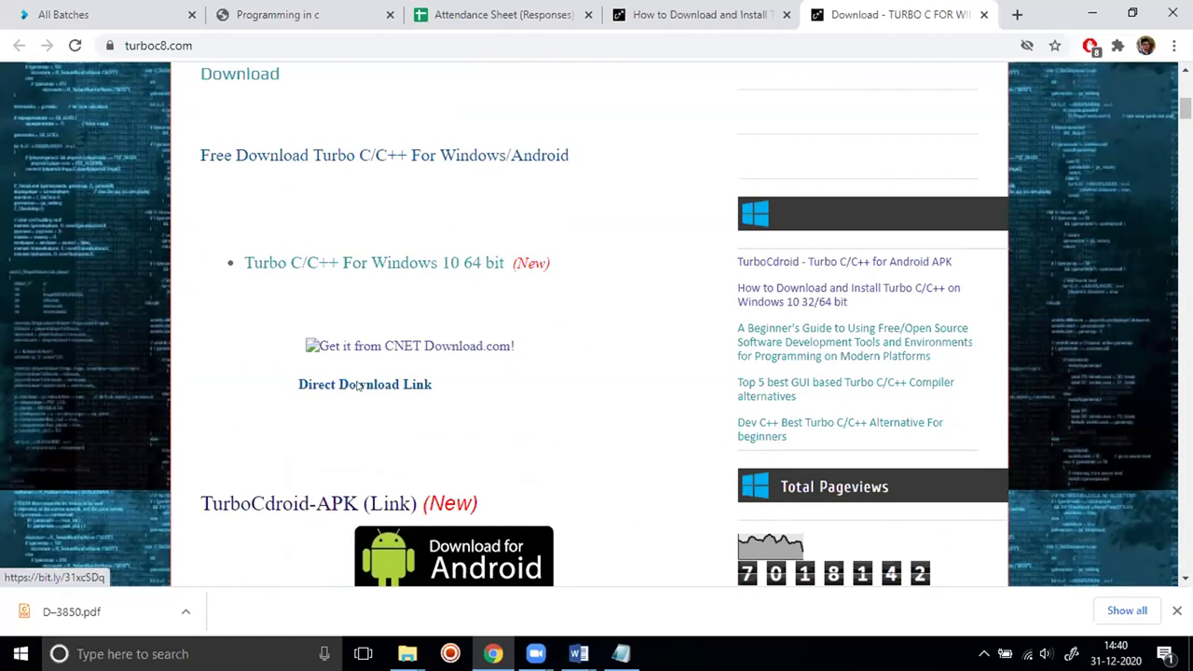
{"action": "left_click", "coordinate": [358, 385]}
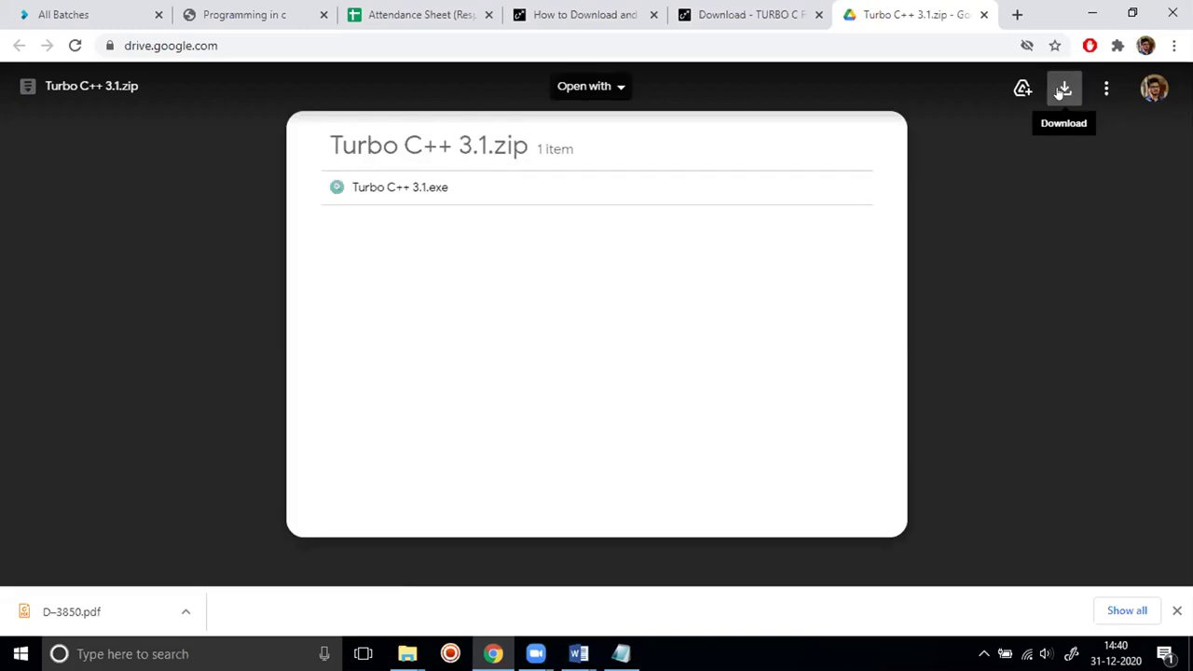
{"action": "left_click", "coordinate": [1064, 89]}
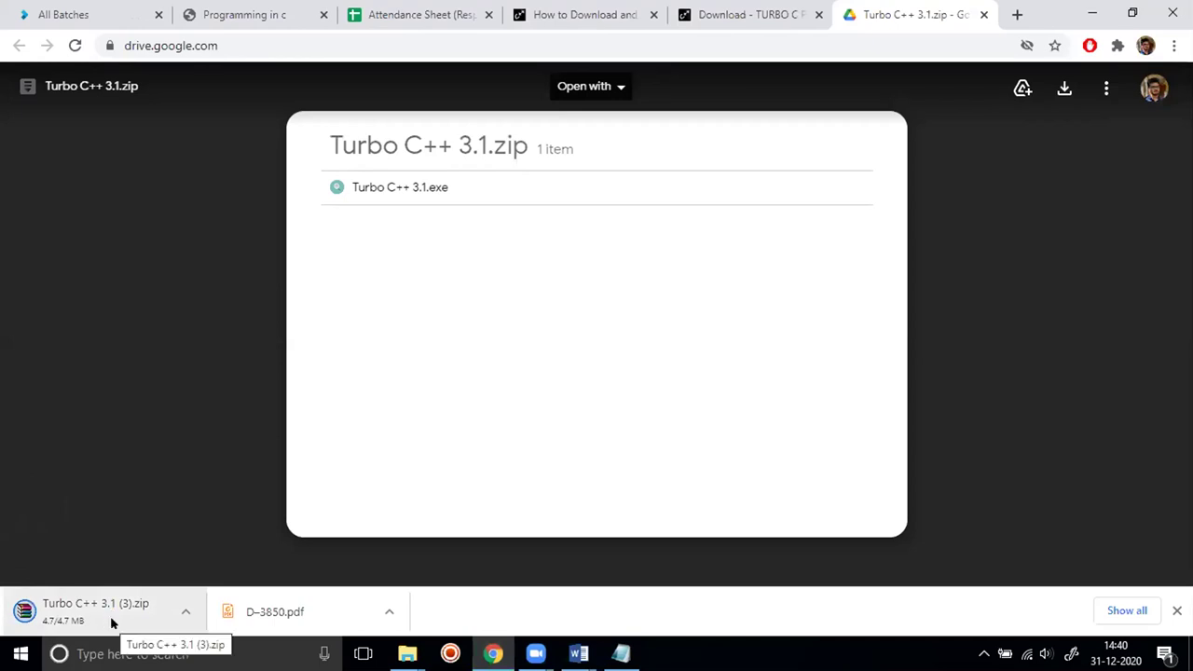
- Show the downloaded Turbo C++ 3.1 (3) archive in its folder and extract it to a folder of the same name
{"action": "left_click", "coordinate": [187, 610]}
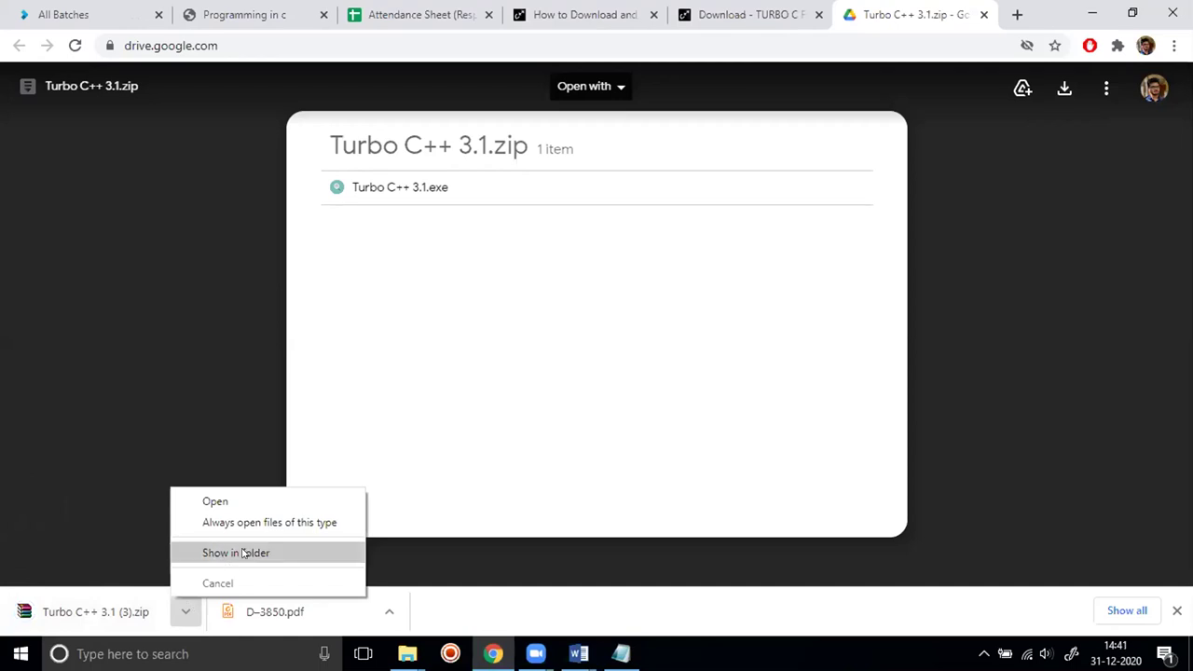
{"action": "left_click", "coordinate": [241, 553]}
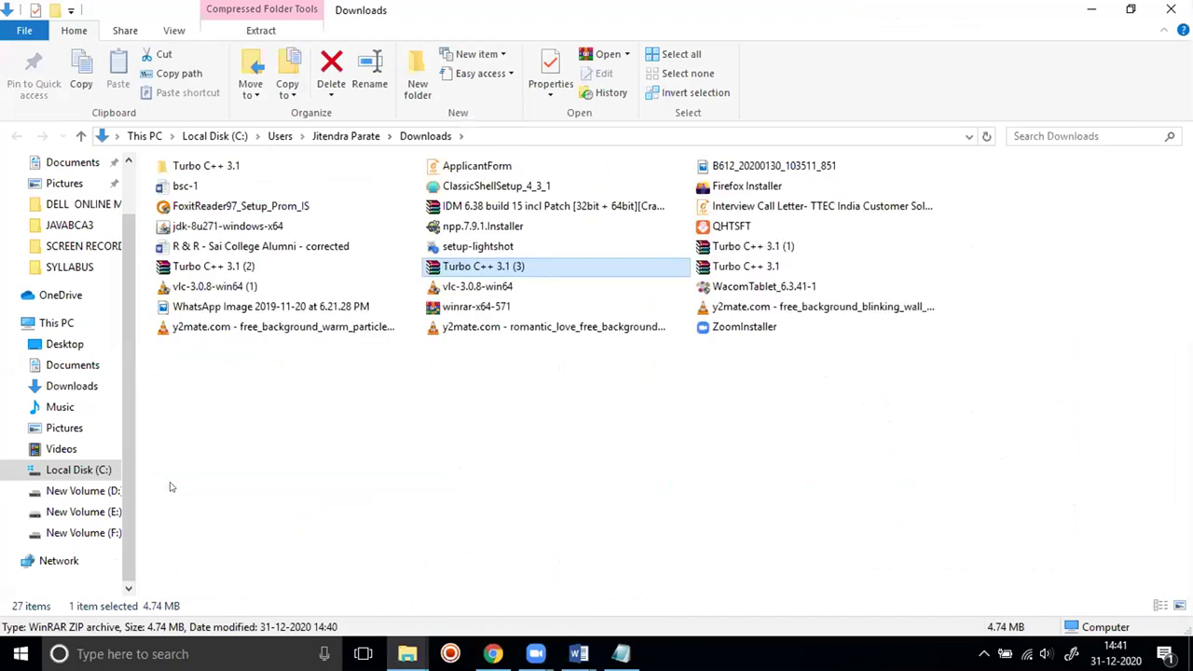
{"action": "scroll", "coordinate": [170, 487], "scroll_direction": "up", "scroll_amount": 2, "text": "ctrl"}
{"action": "scroll", "coordinate": [170, 486], "scroll_direction": "up", "scroll_amount": 1, "text": "ctrl"}
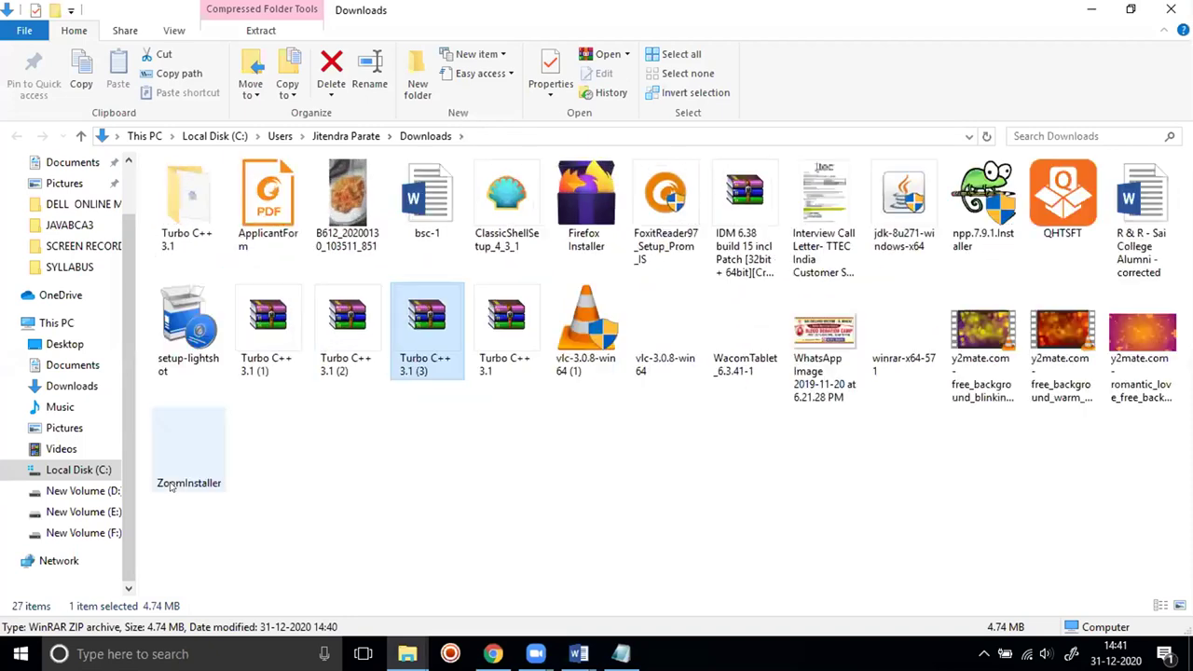
{"action": "scroll", "coordinate": [170, 486], "scroll_direction": "up", "scroll_amount": 1, "text": "ctrl"}
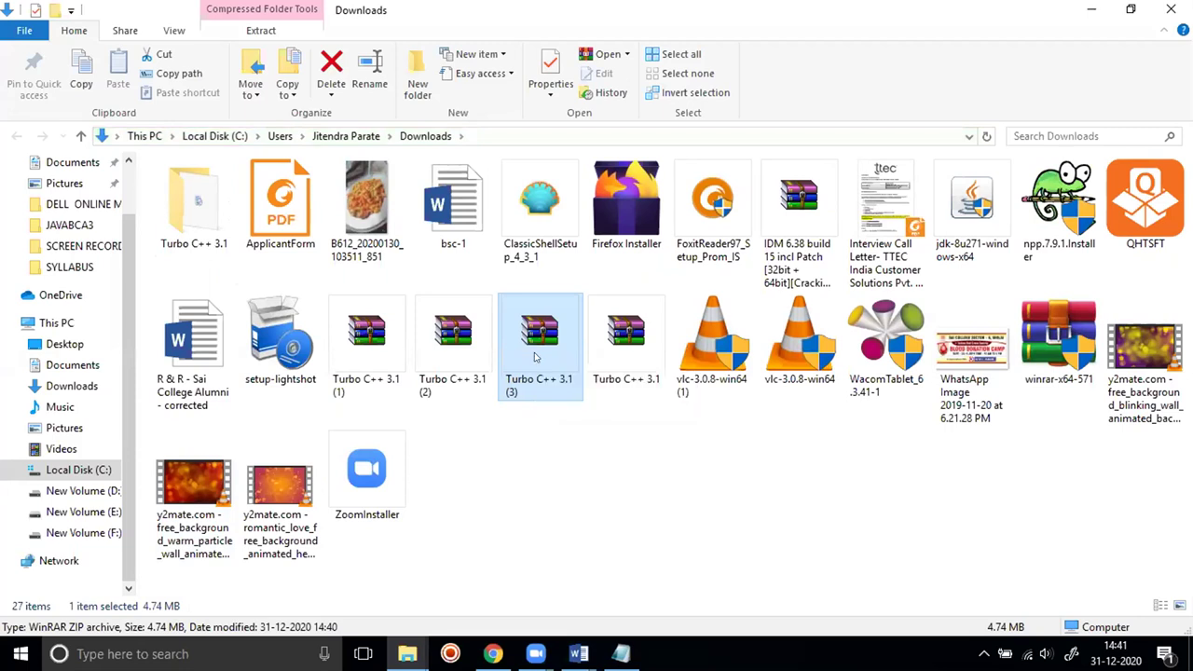
{"action": "right_click", "coordinate": [534, 352]}
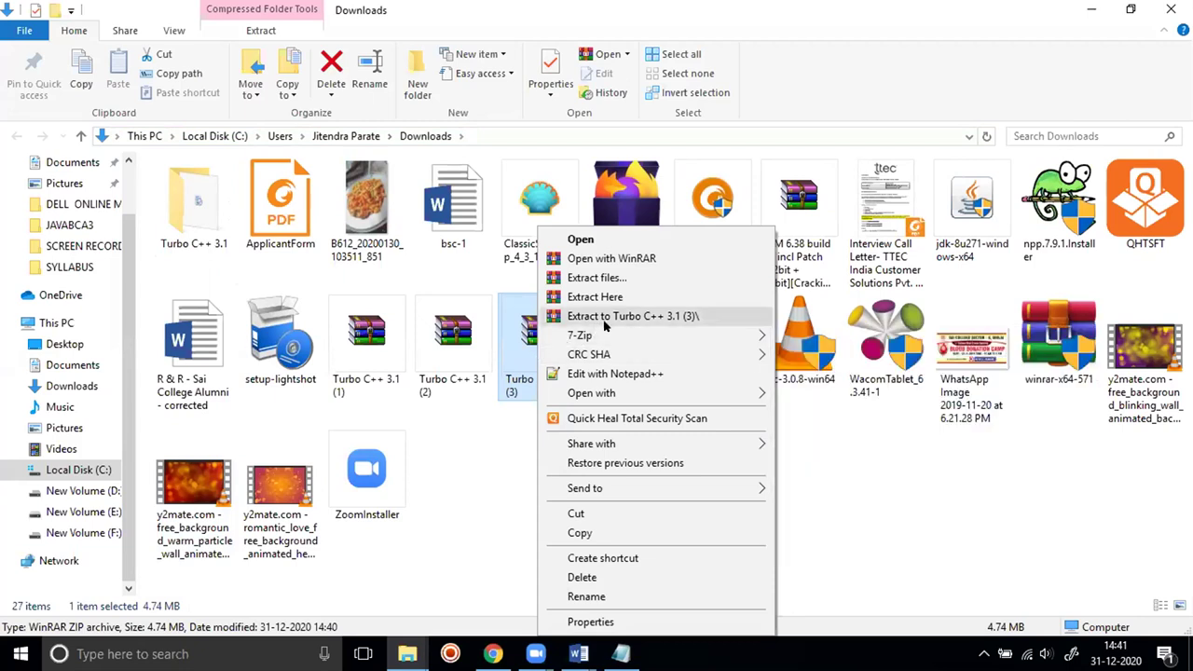
{"action": "left_click", "coordinate": [701, 316]}
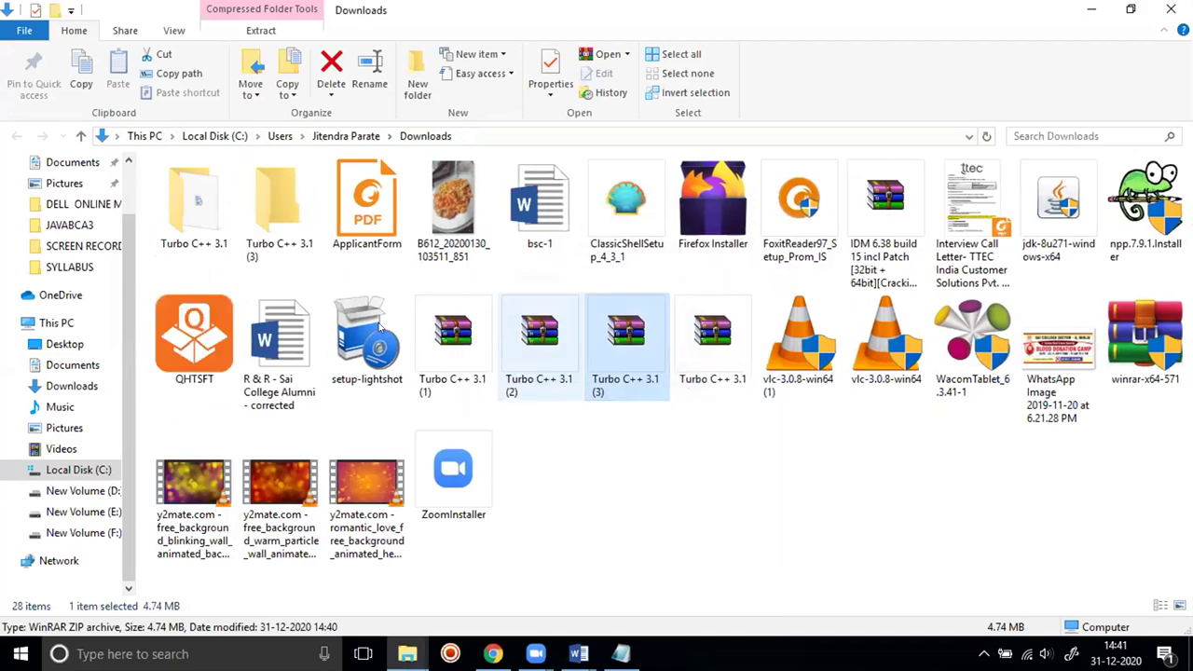
- Open the extracted Turbo C++ 3.1 (3) folder and launch the Turbo C++ 3.1 installer
{"action": "left_click", "coordinate": [282, 233]}
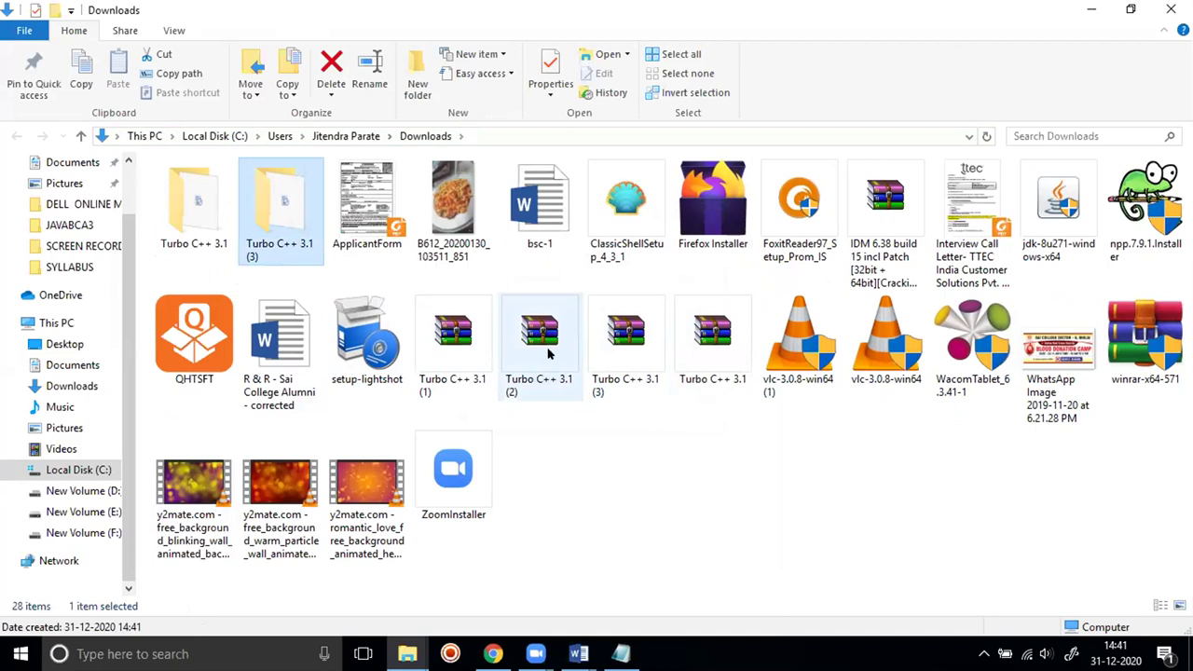
{"action": "double_click", "coordinate": [261, 204]}
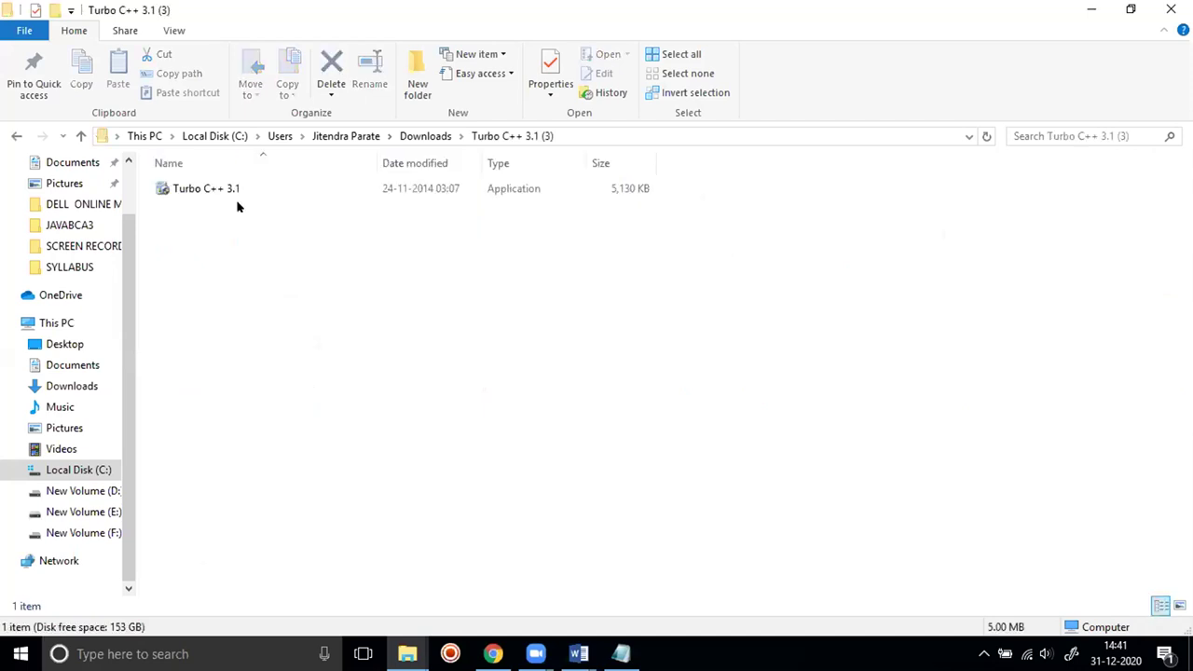
{"action": "left_click", "coordinate": [213, 190]}
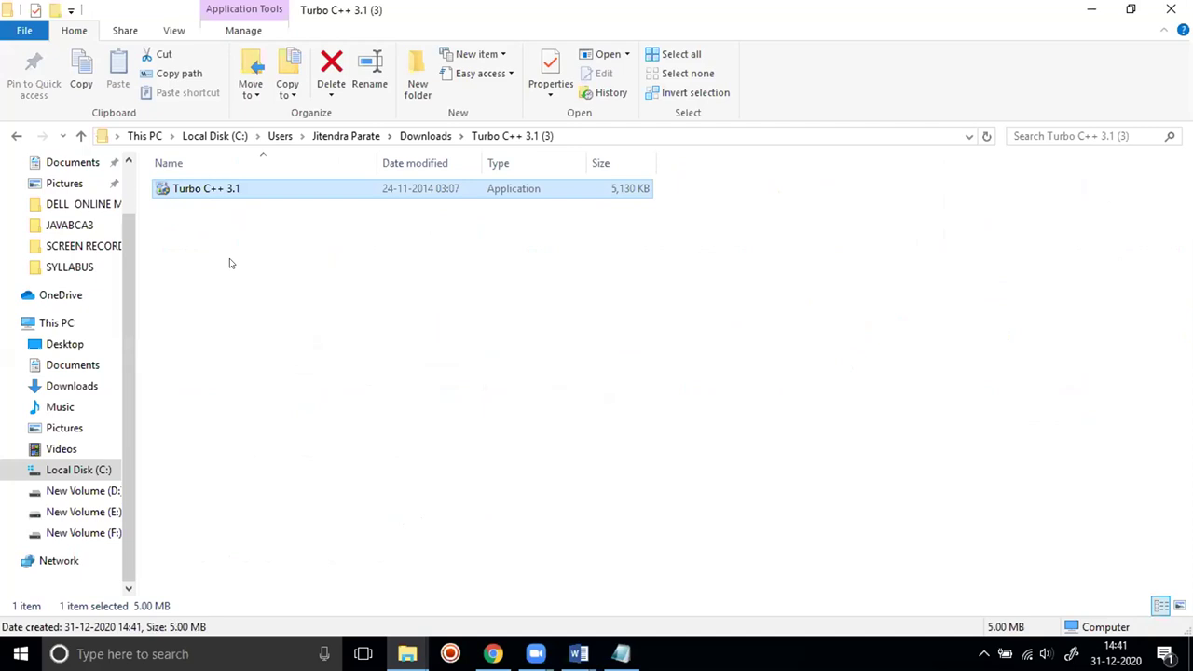
{"action": "scroll", "coordinate": [257, 275], "scroll_direction": "up", "scroll_amount": 3, "text": "ctrl"}
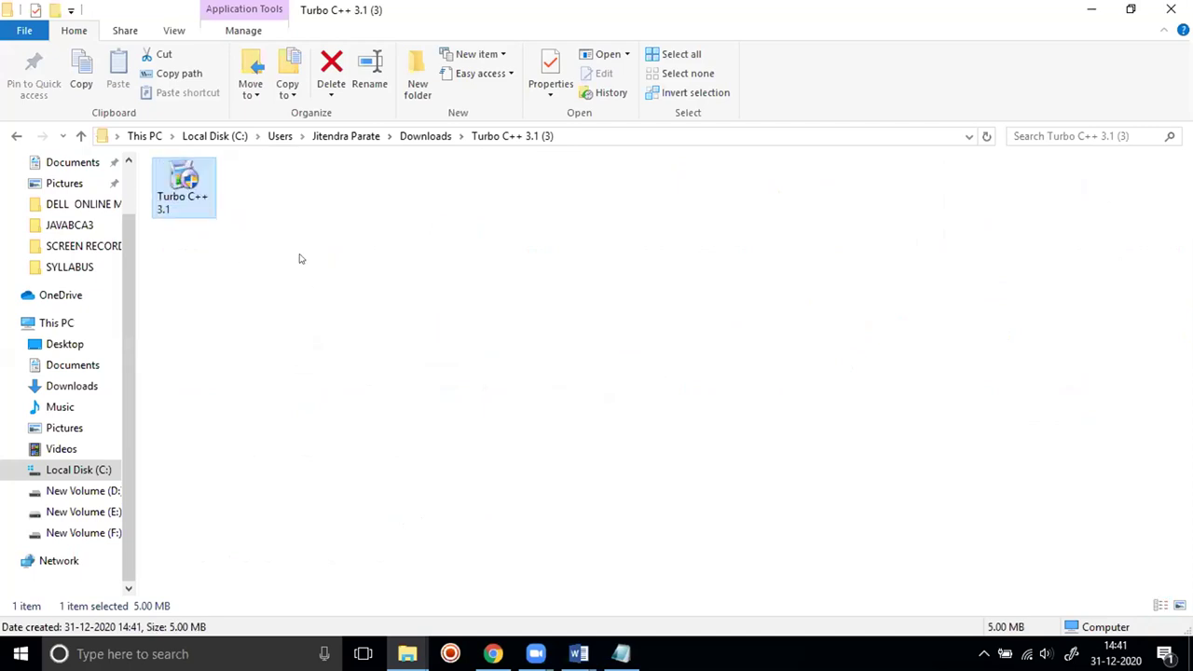
{"action": "double_click", "coordinate": [186, 192]}
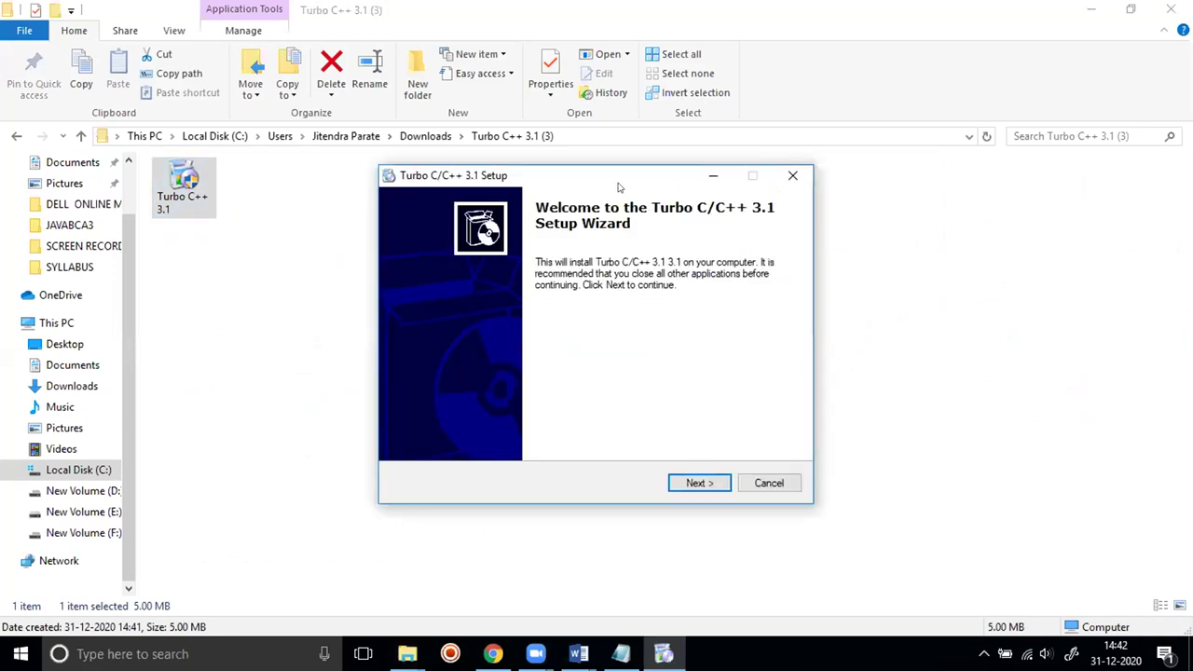
- Walk through the setup wizard, accepting the license agreement, as far as the additional tasks page, and cancel the setup
{"action": "left_click_drag", "start_coordinate": [617, 188], "coordinate": [555, 211]}
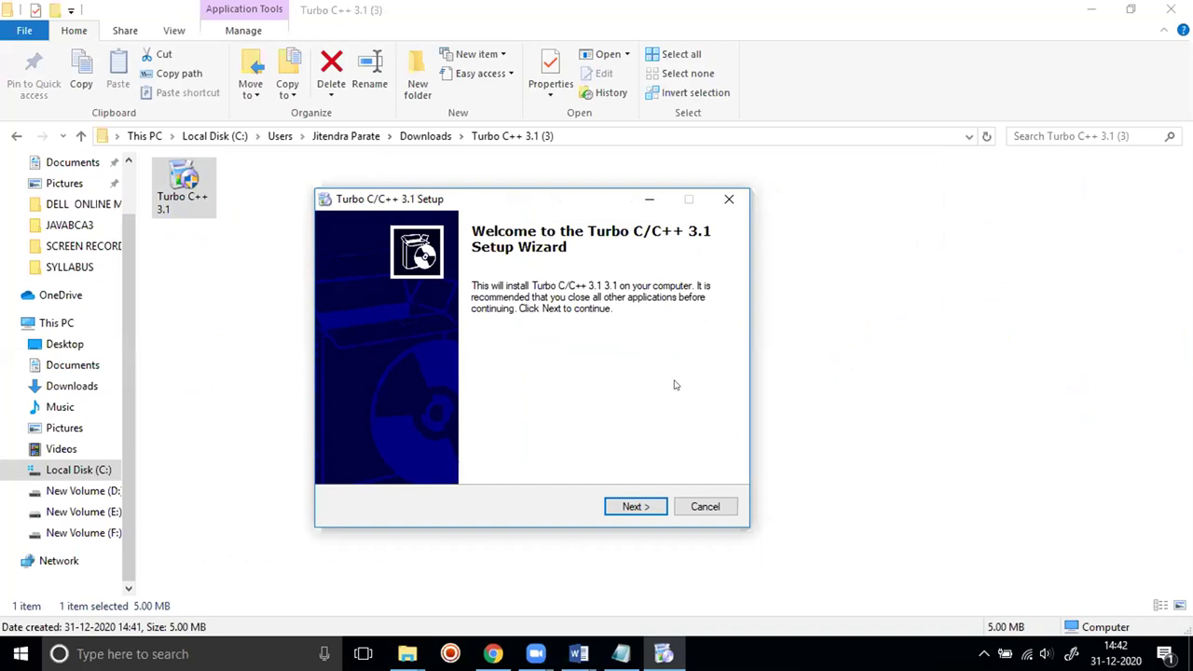
{"action": "left_click", "coordinate": [633, 507]}
{"action": "left_click", "coordinate": [401, 454]}
{"action": "left_click", "coordinate": [633, 506]}
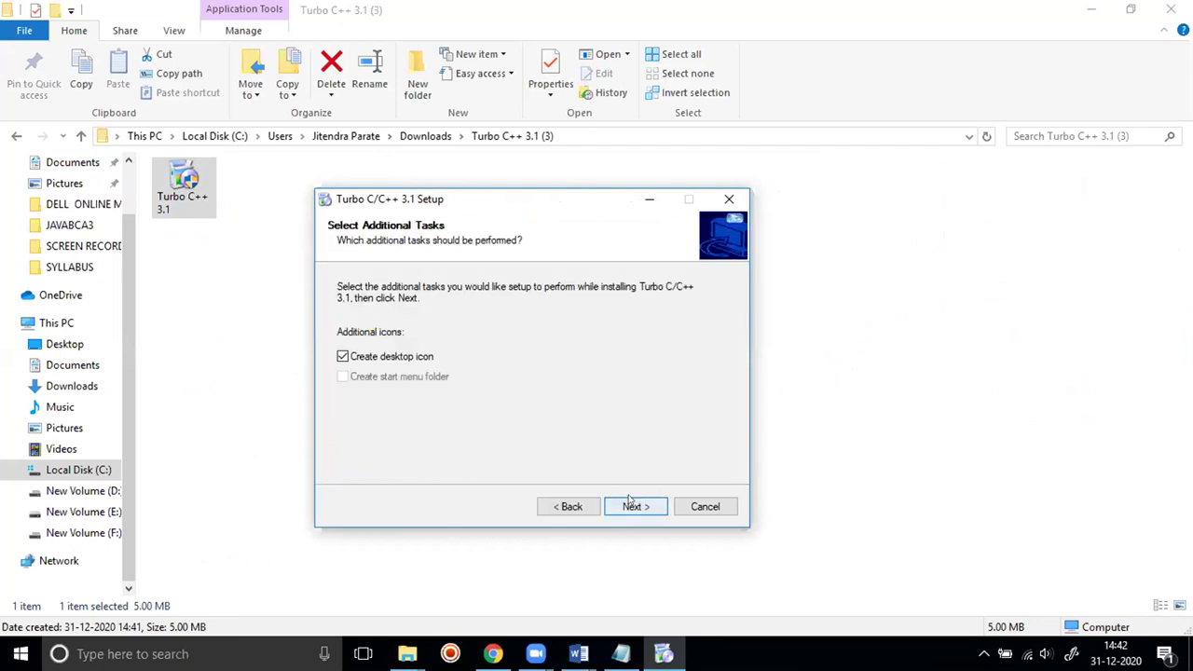
{"action": "left_click", "coordinate": [702, 506]}
{"action": "left_click", "coordinate": [618, 397]}
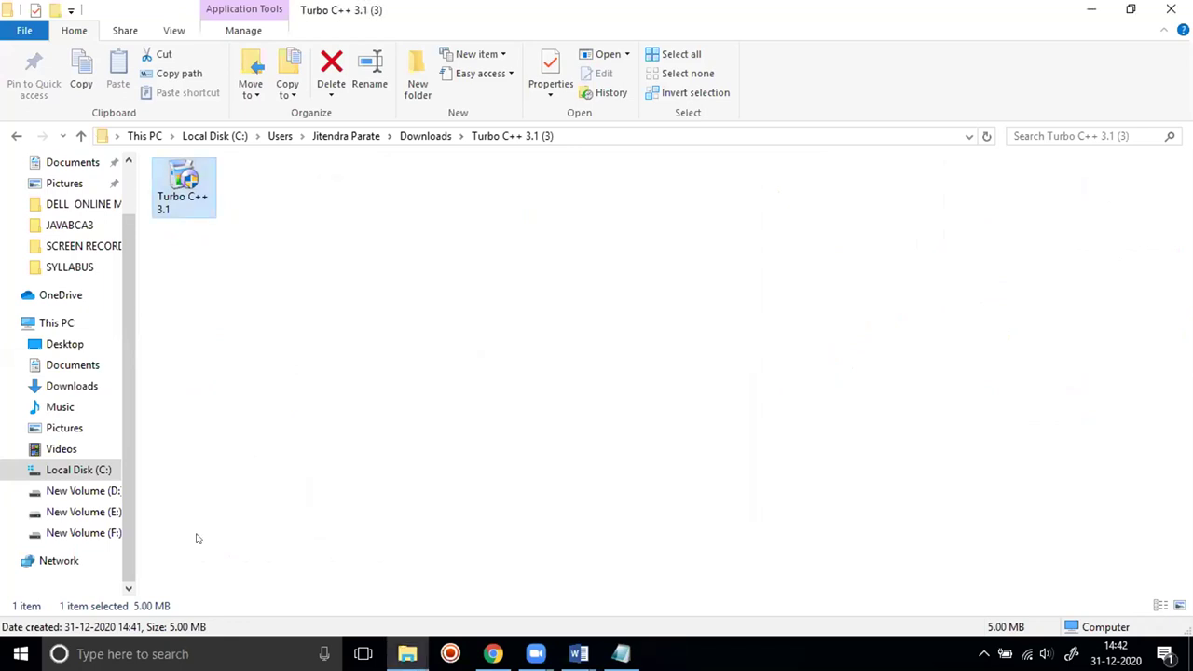
- Look for Turbo C++ among all installed programs and search the Start menu for "turbo"
{"action": "left_click", "coordinate": [20, 653]}
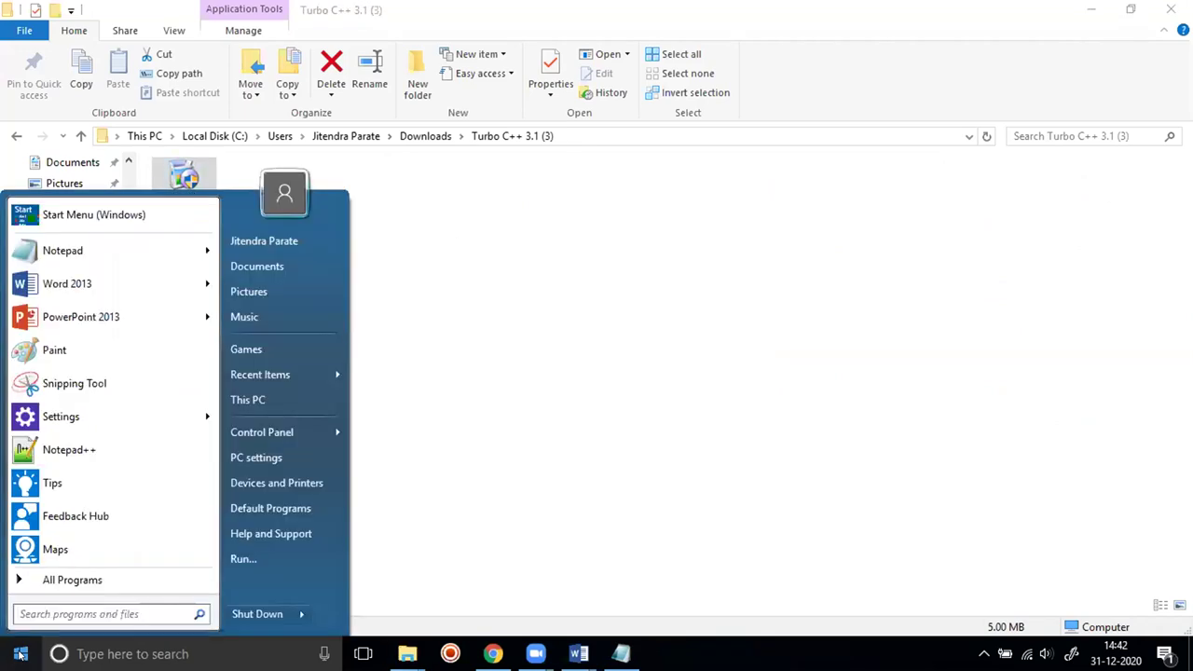
{"action": "left_click", "coordinate": [47, 581]}
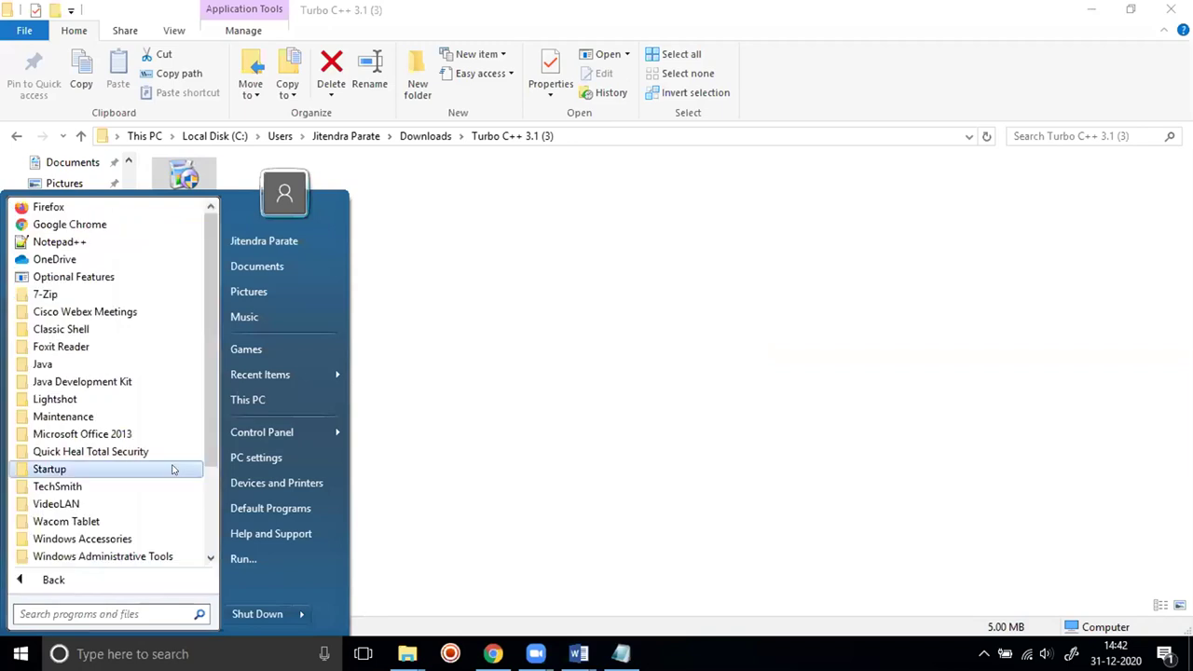
{"action": "left_click_drag", "start_coordinate": [211, 356], "coordinate": [214, 444]}
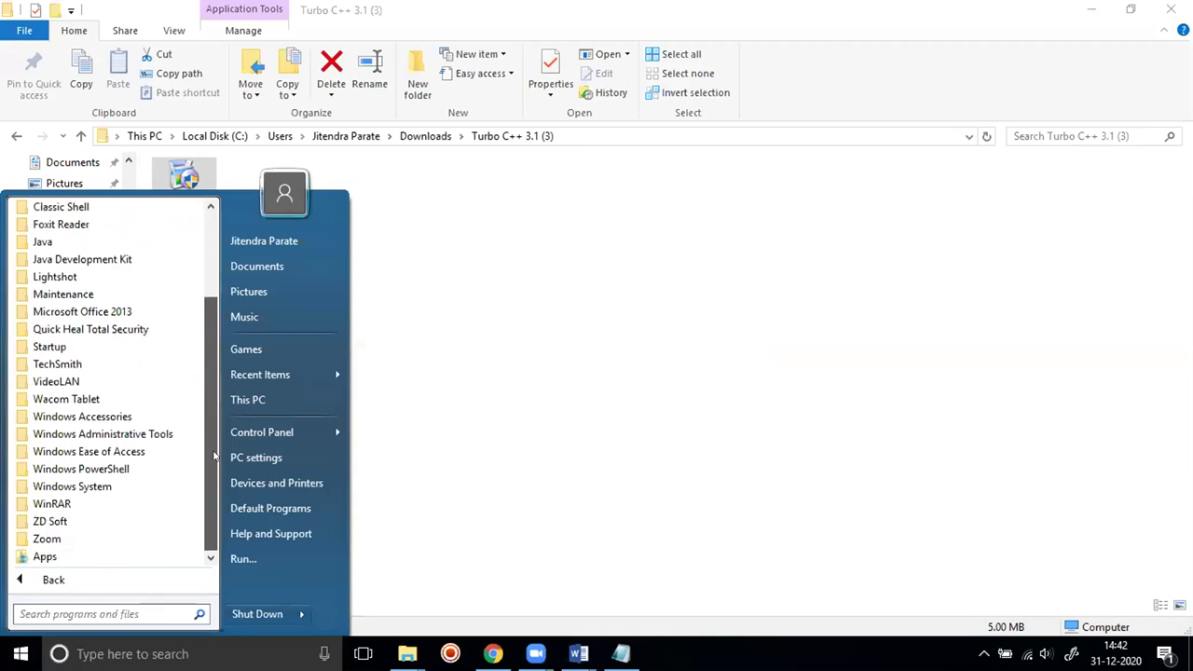
{"action": "scroll", "coordinate": [213, 298], "scroll_direction": "up", "scroll_amount": 3}
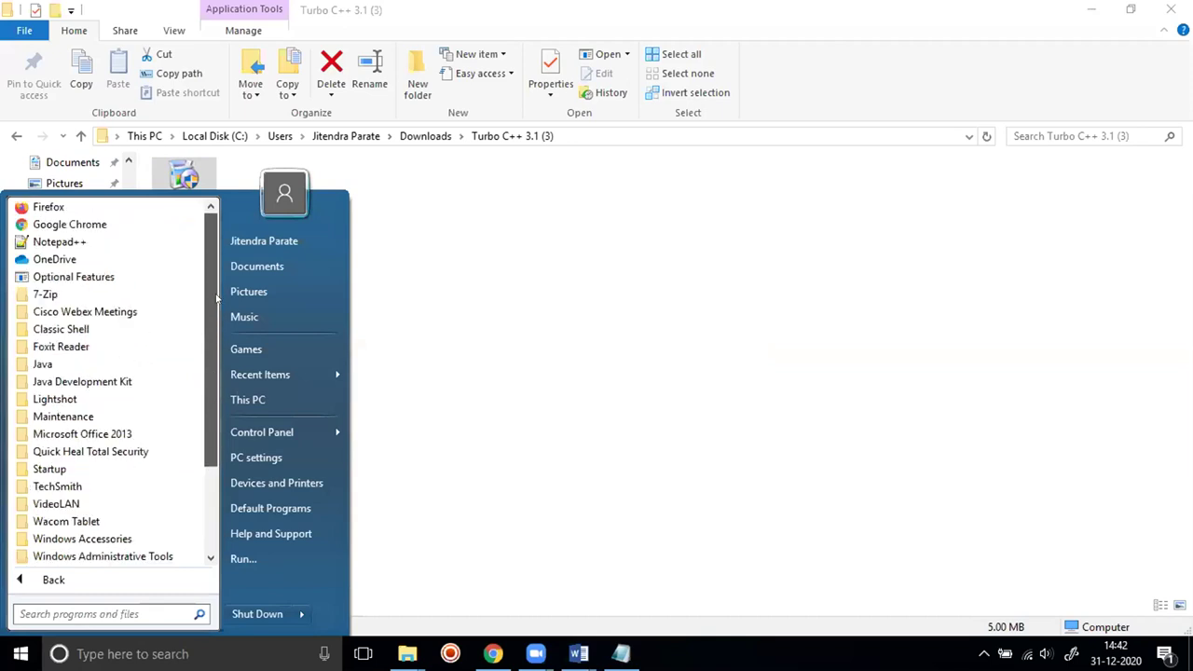
{"action": "left_click", "coordinate": [65, 611]}
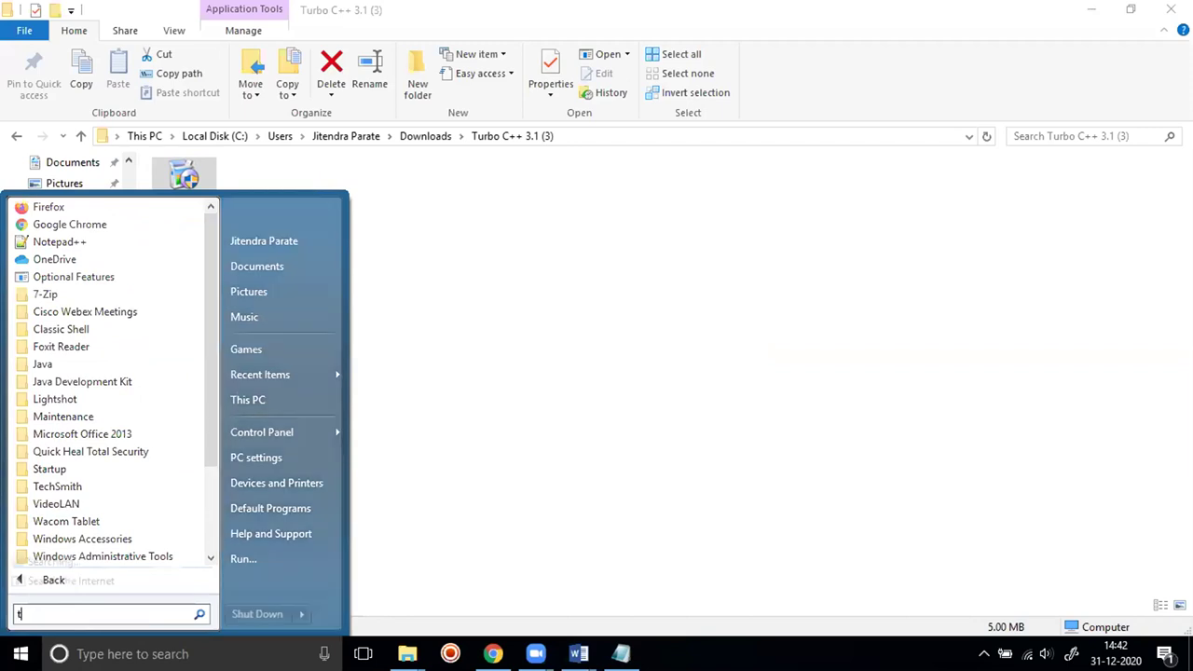
{"action": "type", "text": "turbo"}
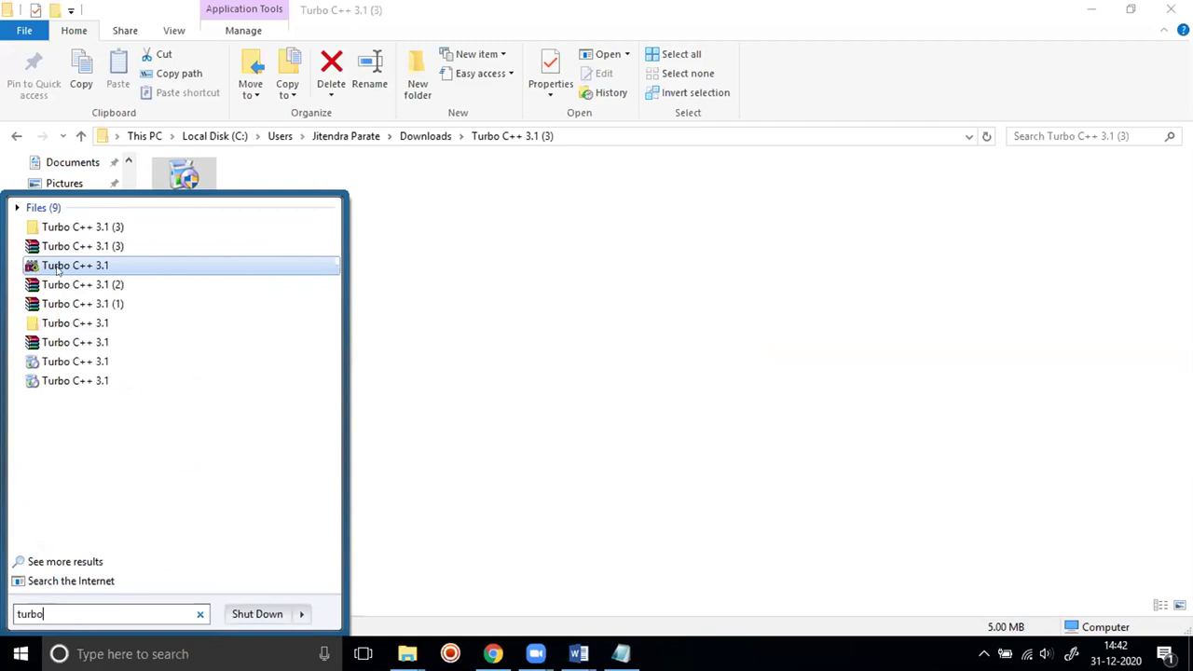
{"action": "key", "text": "Escape"}
- Move the Turbo C++ 3.1 shortcut to an empty area of the cleared desktop and launch the program from it
{"action": "left_click", "coordinate": [1092, 8]}
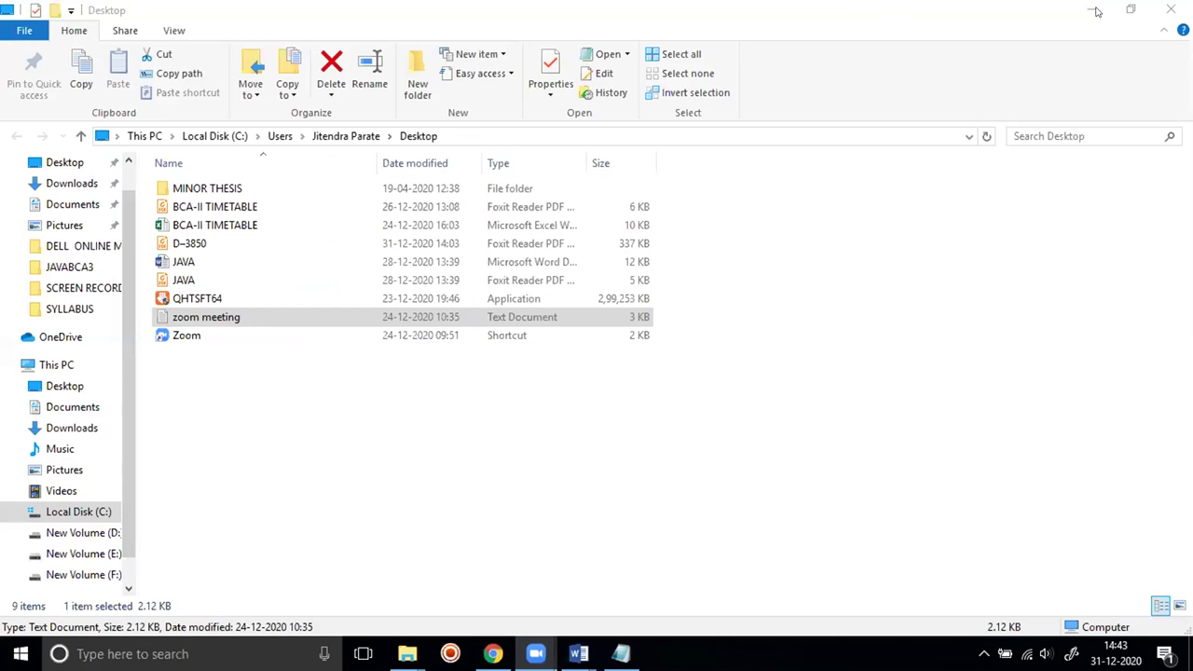
{"action": "left_click", "coordinate": [1097, 11]}
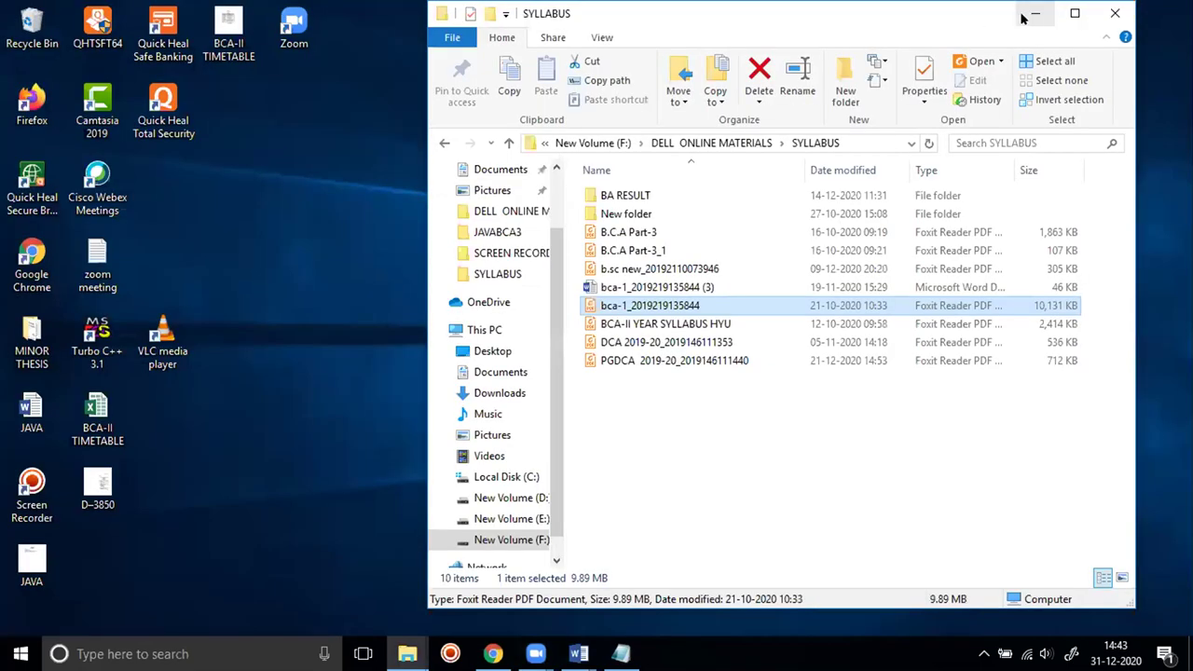
{"action": "left_click", "coordinate": [1035, 12]}
{"action": "left_click_drag", "start_coordinate": [116, 318], "coordinate": [443, 168]}
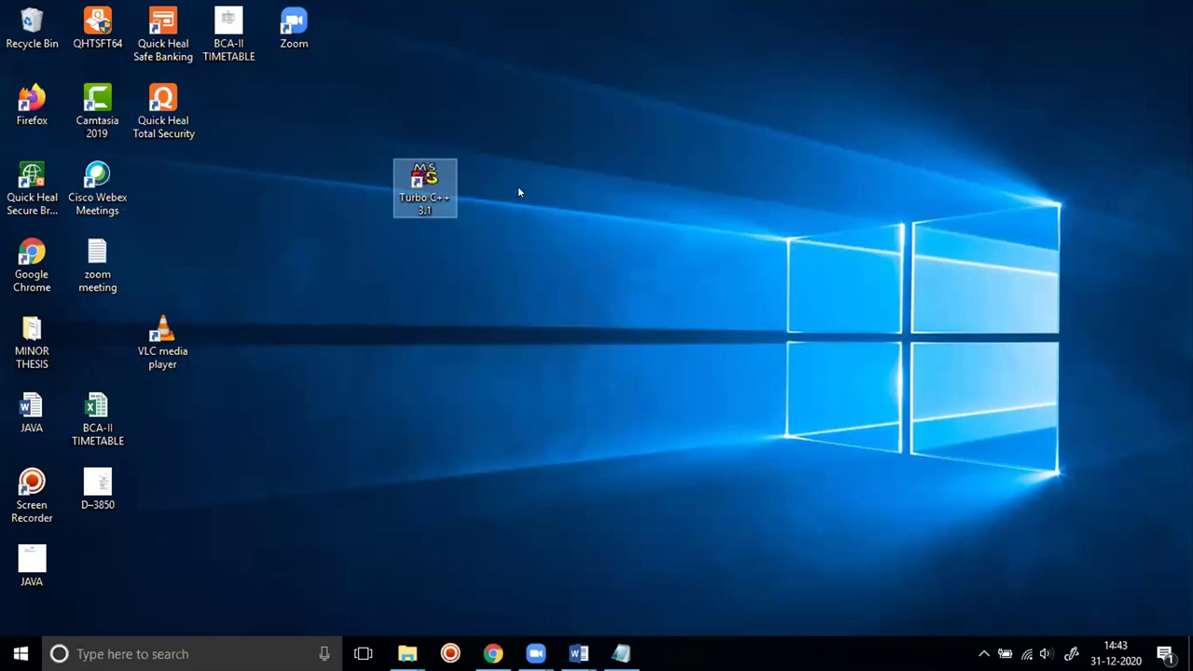
{"action": "double_click", "coordinate": [426, 186]}
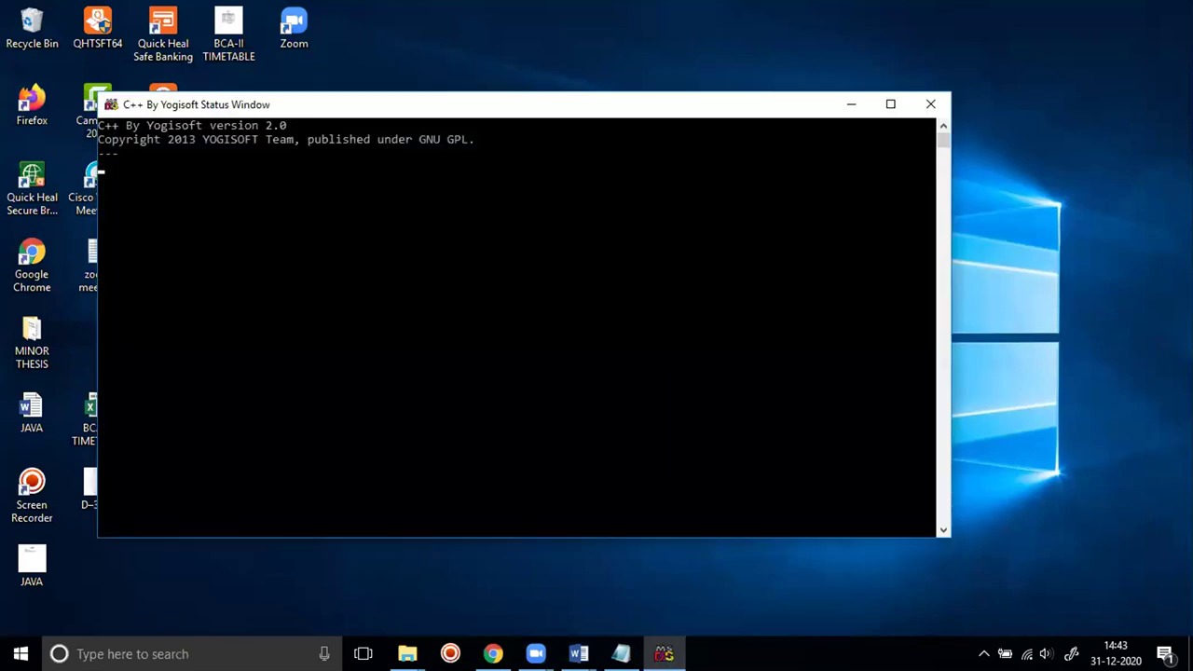